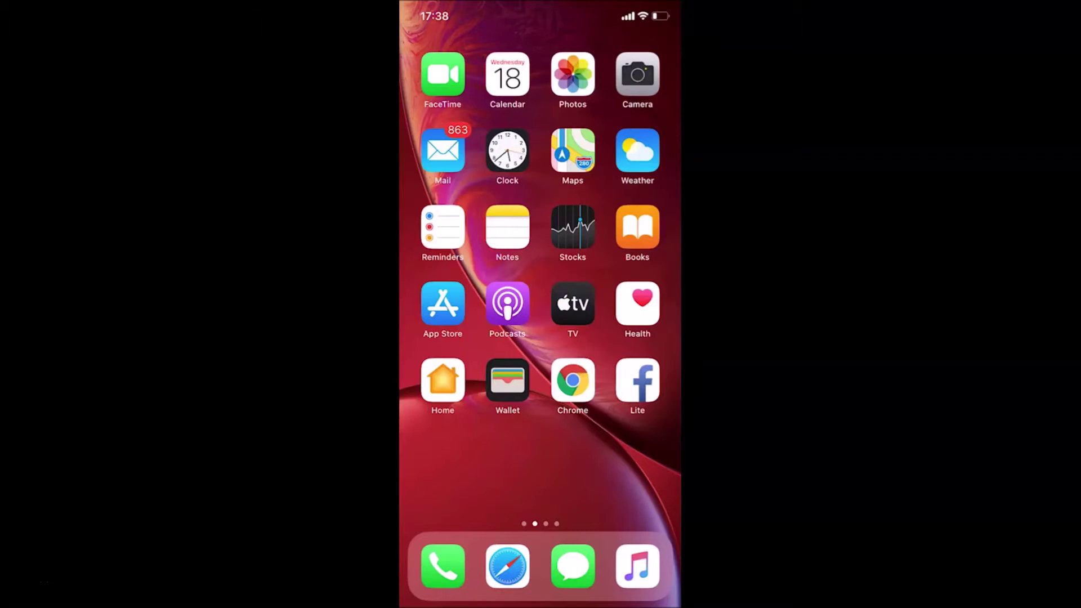
Swipe left to the next home-screen page with Files, Find My and Shortcuts
{"action": "left_click_drag", "start_coordinate": [620, 451], "coordinate": [450, 451]}
Confirm Software Version 13.3.1 under Settings > General > About, then go back Home
{"action": "left_click", "coordinate": [508, 366]}
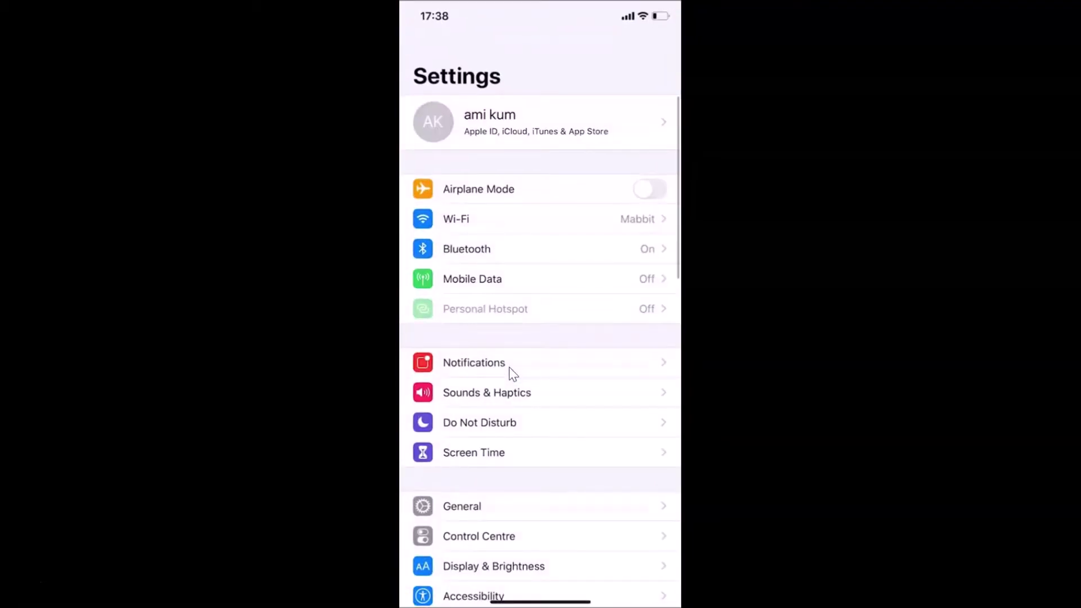
{"action": "left_click", "coordinate": [496, 506]}
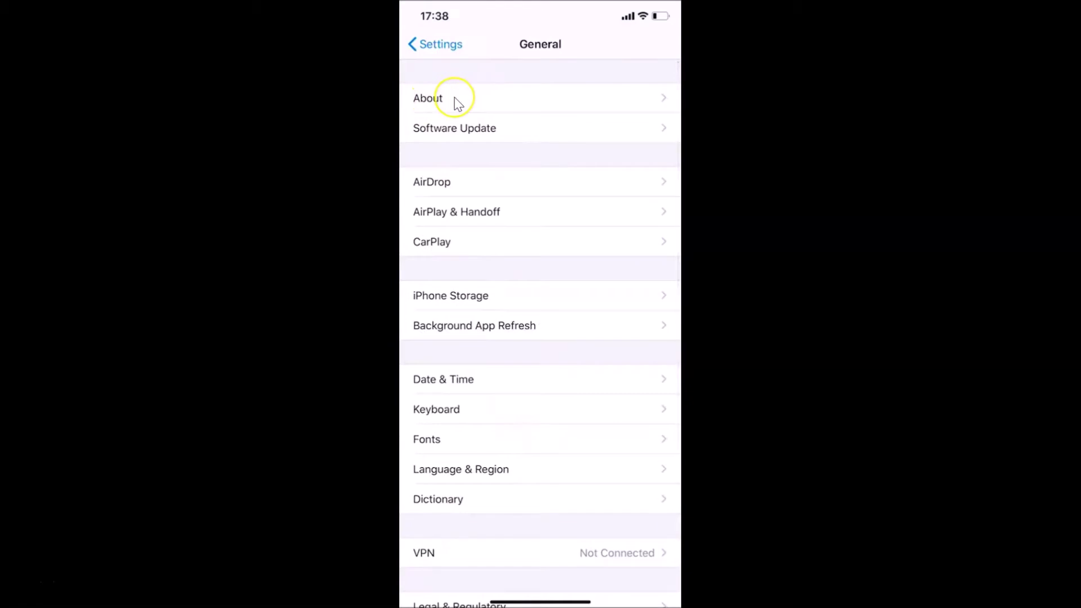
{"action": "left_click", "coordinate": [458, 101]}
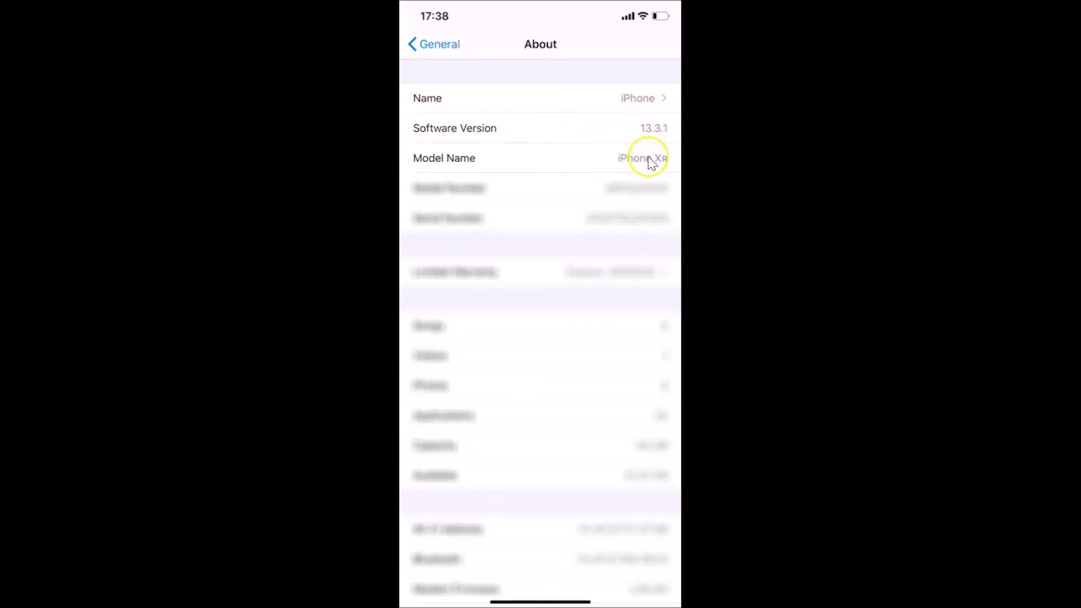
{"action": "left_click", "coordinate": [445, 45]}
{"action": "key", "text": "super+h"}
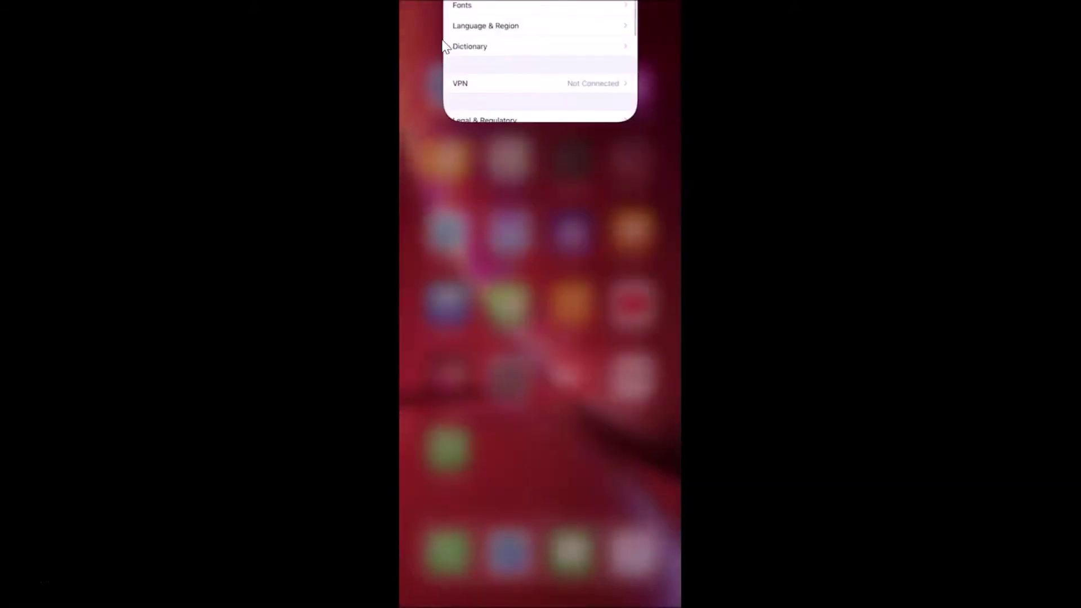
Return to home page 2 and launch Safari on the techmespot.com Facebook search-history article
{"action": "left_click_drag", "start_coordinate": [462, 282], "coordinate": [630, 282]}
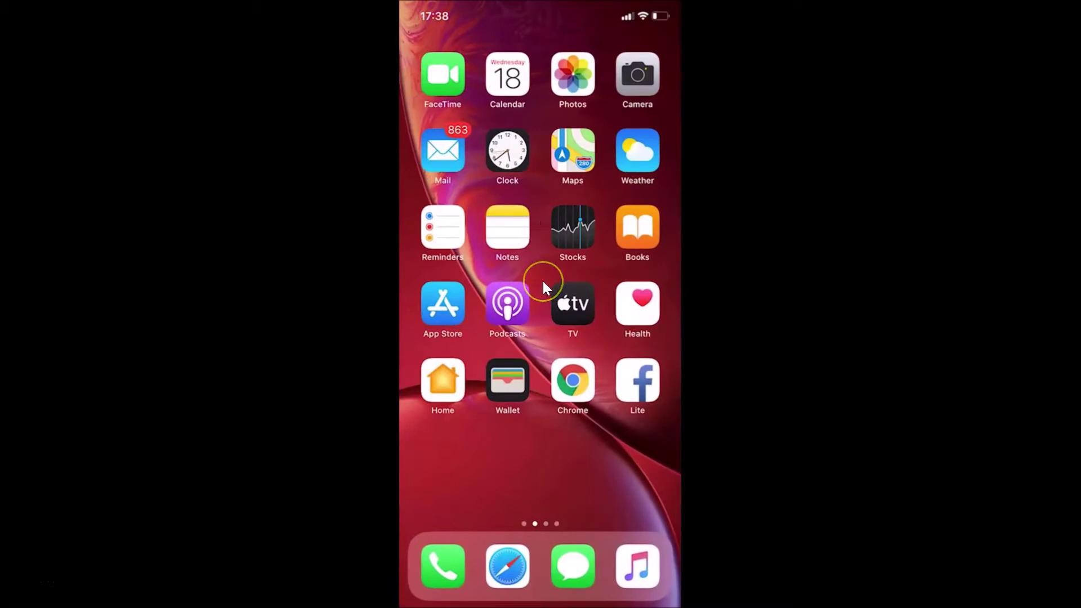
{"action": "left_click", "coordinate": [509, 563]}
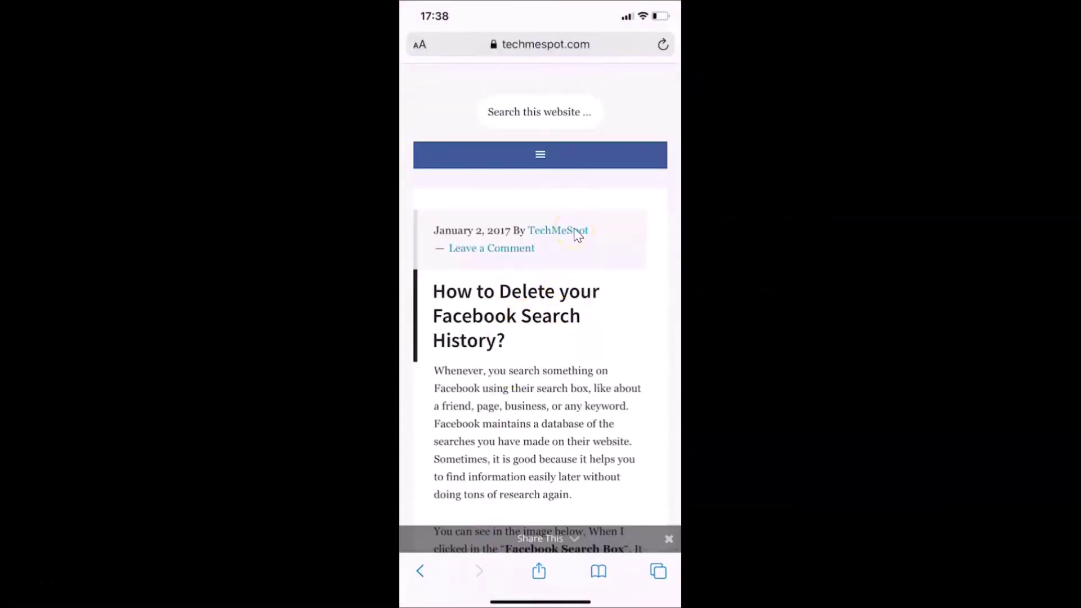
{"action": "scroll", "coordinate": [575, 231], "scroll_direction": "down", "scroll_amount": 4}
{"action": "scroll", "coordinate": [576, 232], "scroll_direction": "up", "scroll_amount": 3}
{"action": "scroll", "coordinate": [574, 234], "scroll_direction": "up", "scroll_amount": 3}
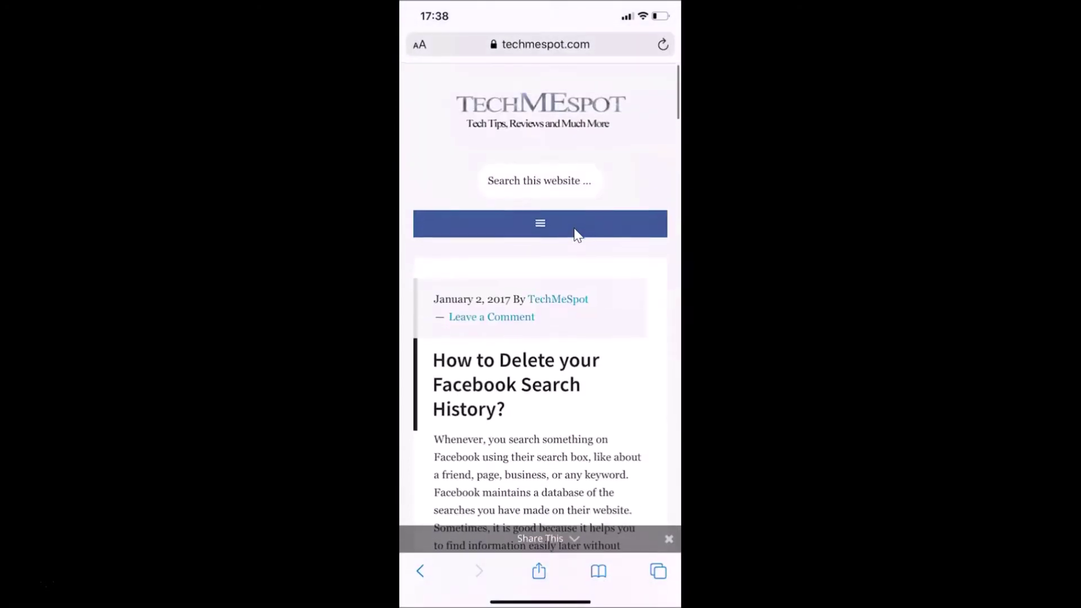
Start editing the page address, cancel it, and bring the article back to its top
{"action": "left_click", "coordinate": [614, 230]}
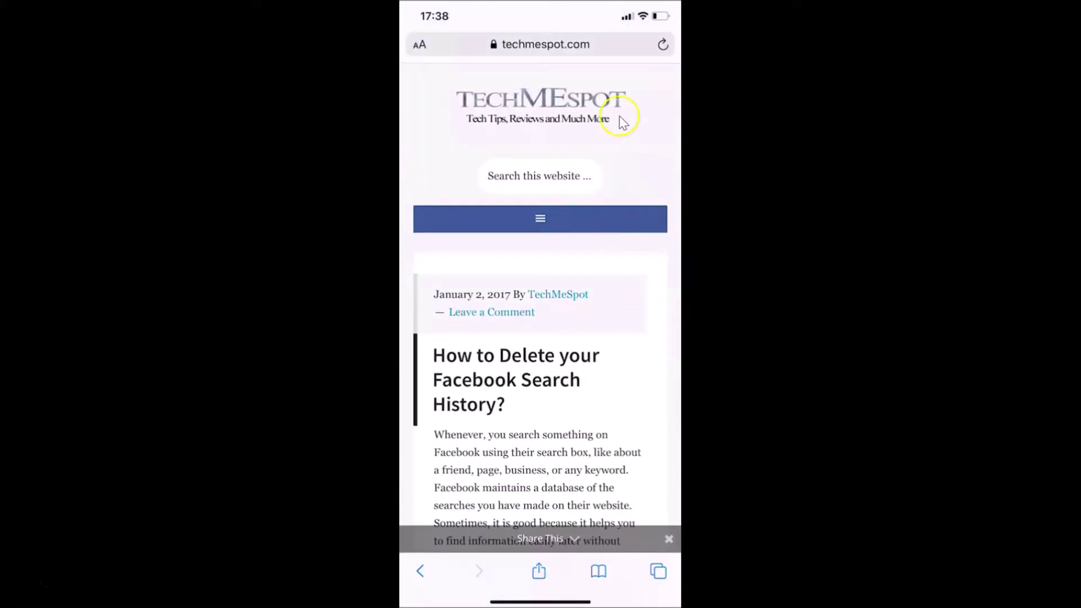
{"action": "left_click", "coordinate": [603, 51]}
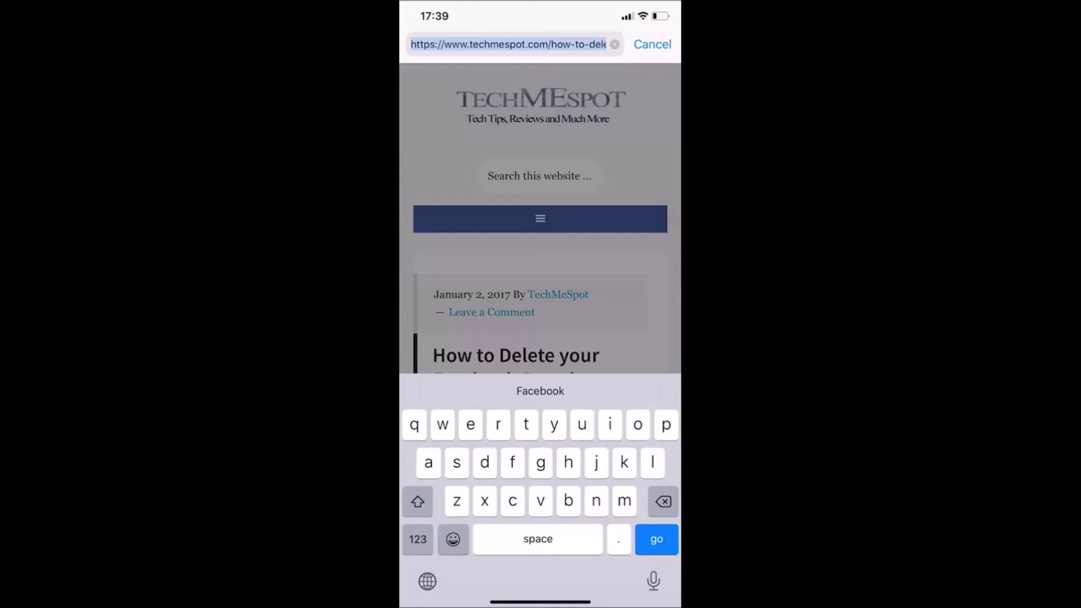
{"action": "left_click", "coordinate": [652, 44]}
{"action": "scroll", "coordinate": [541, 315], "scroll_direction": "down", "scroll_amount": 10}
{"action": "scroll", "coordinate": [541, 315], "scroll_direction": "up", "scroll_amount": 3}
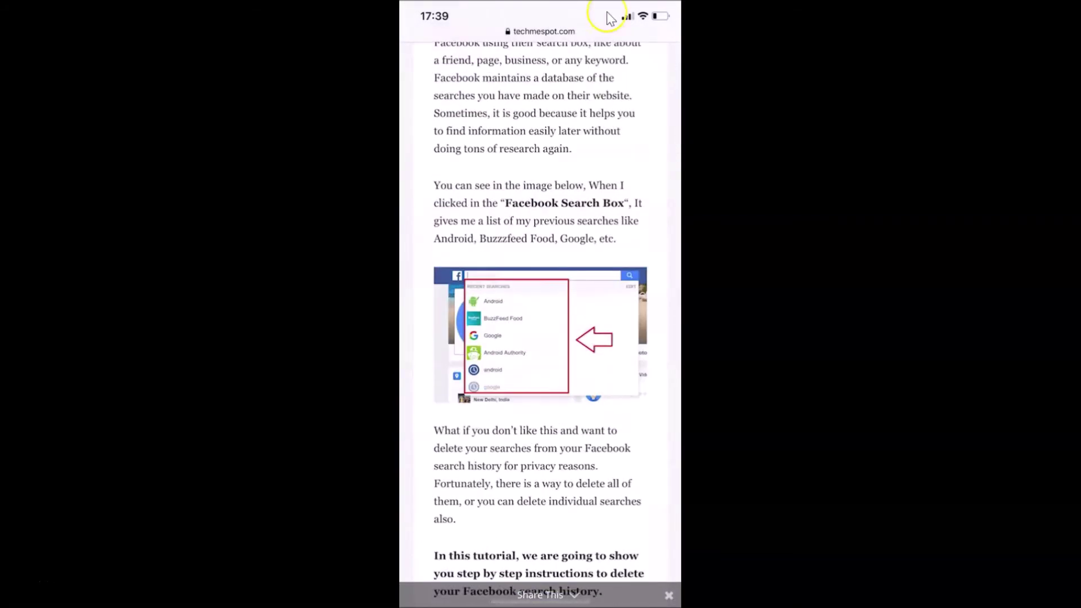
{"action": "scroll", "coordinate": [543, 137], "scroll_direction": "up", "scroll_amount": 10}
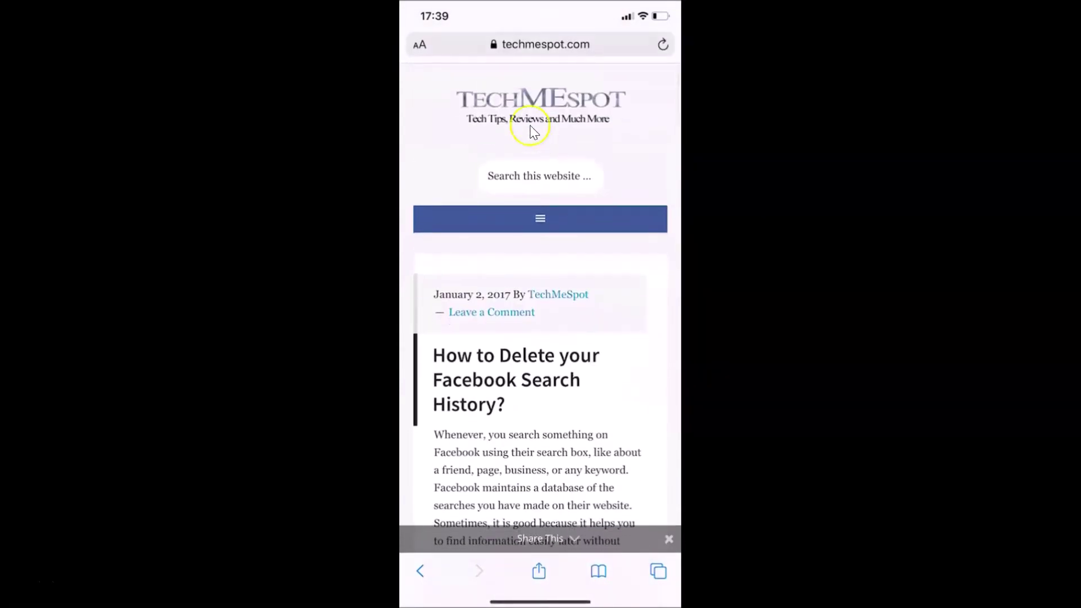
Raise text size via aA through 115%, 125%, 150%, 175%, 200%, 250% to 300%
{"action": "left_click", "coordinate": [423, 48]}
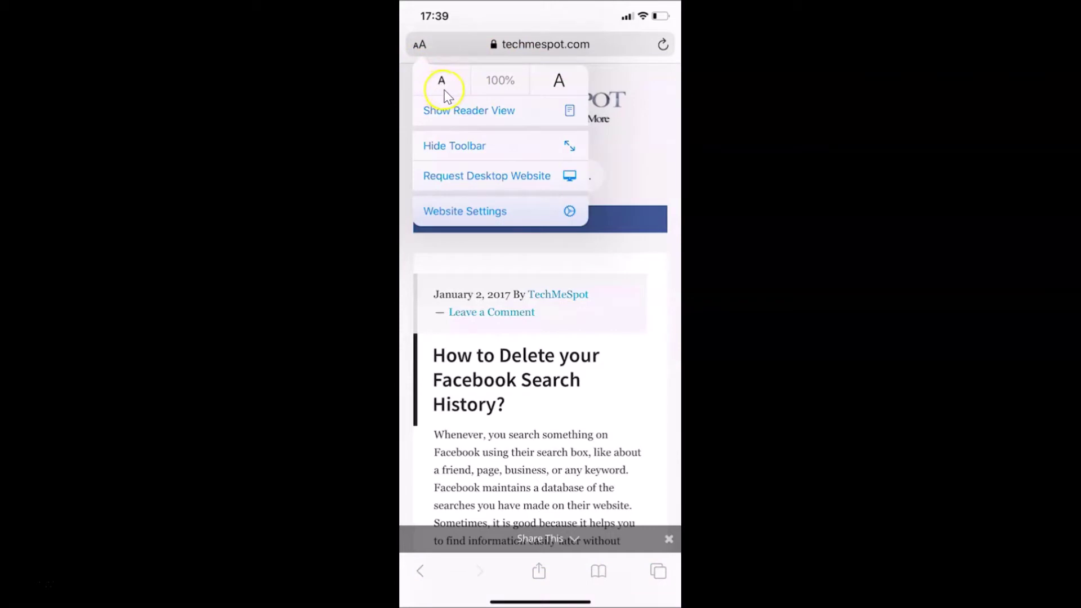
{"action": "left_click", "coordinate": [562, 89]}
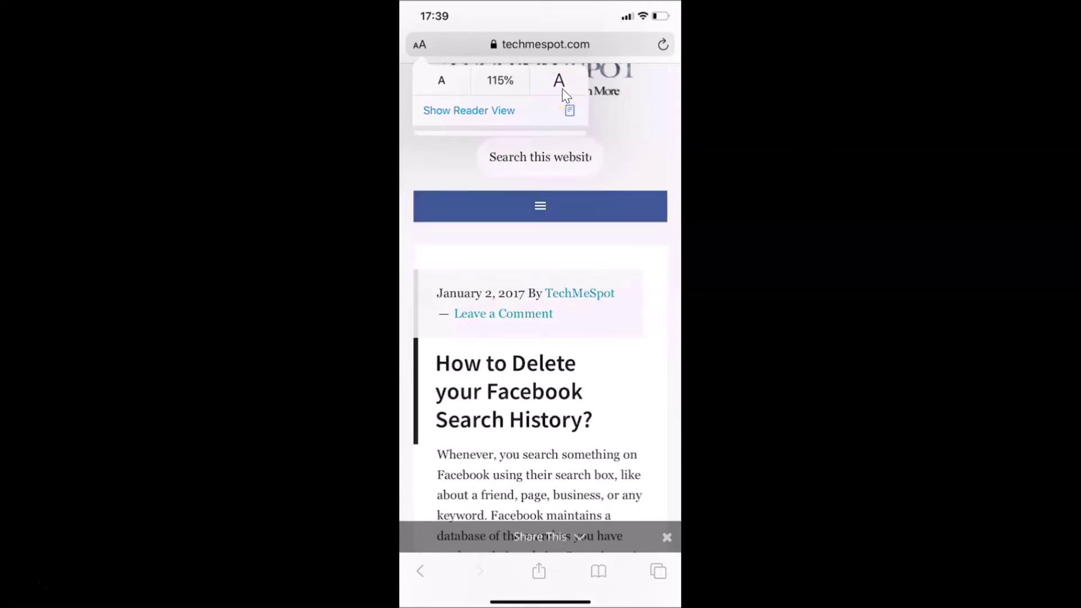
{"action": "left_click", "coordinate": [477, 103]}
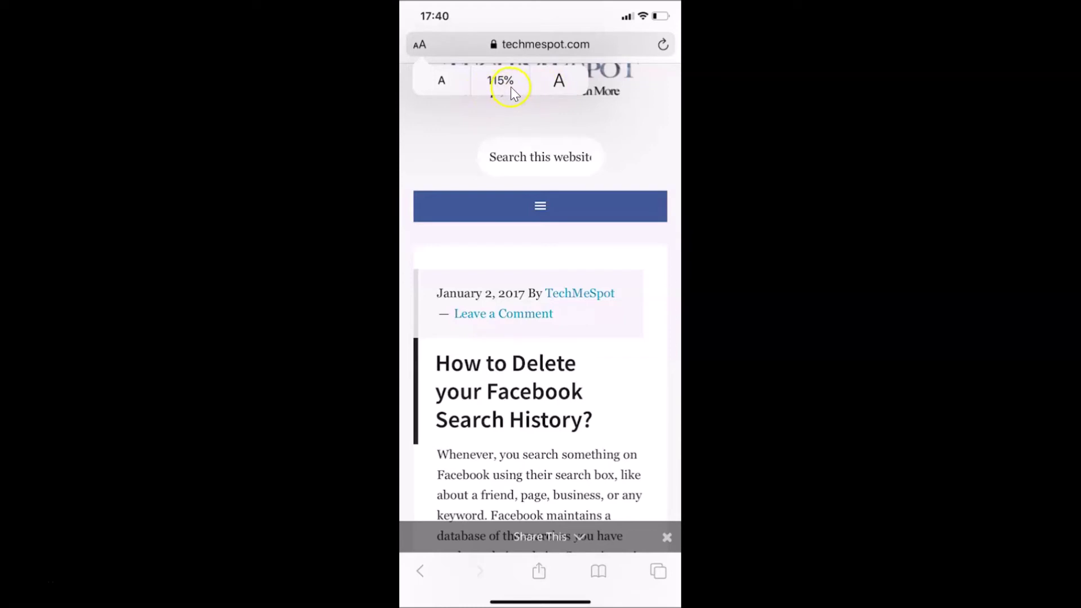
{"action": "left_click", "coordinate": [562, 86]}
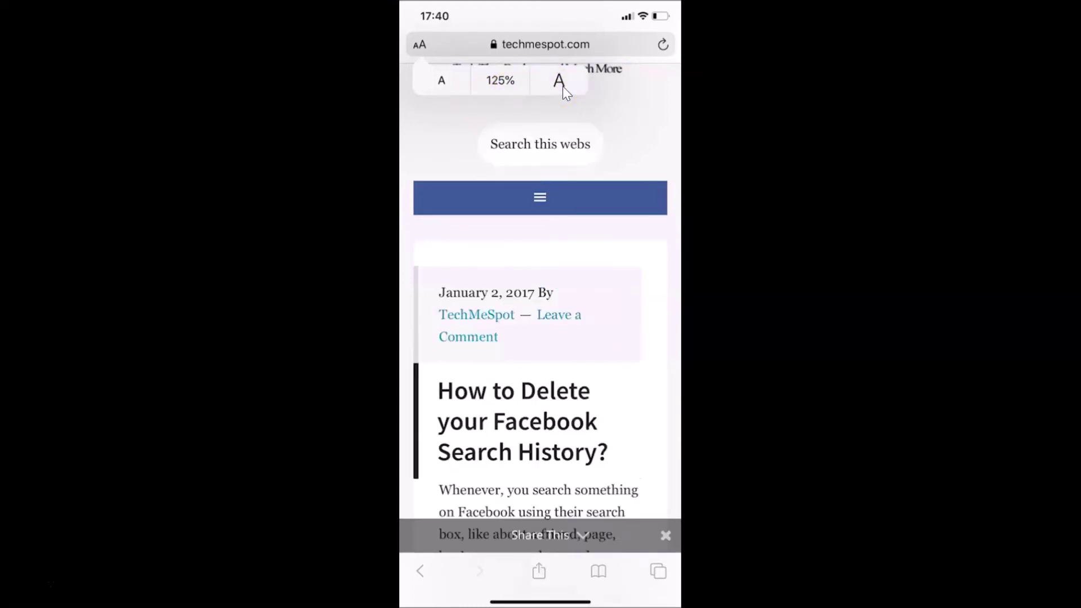
{"action": "left_click", "coordinate": [562, 86]}
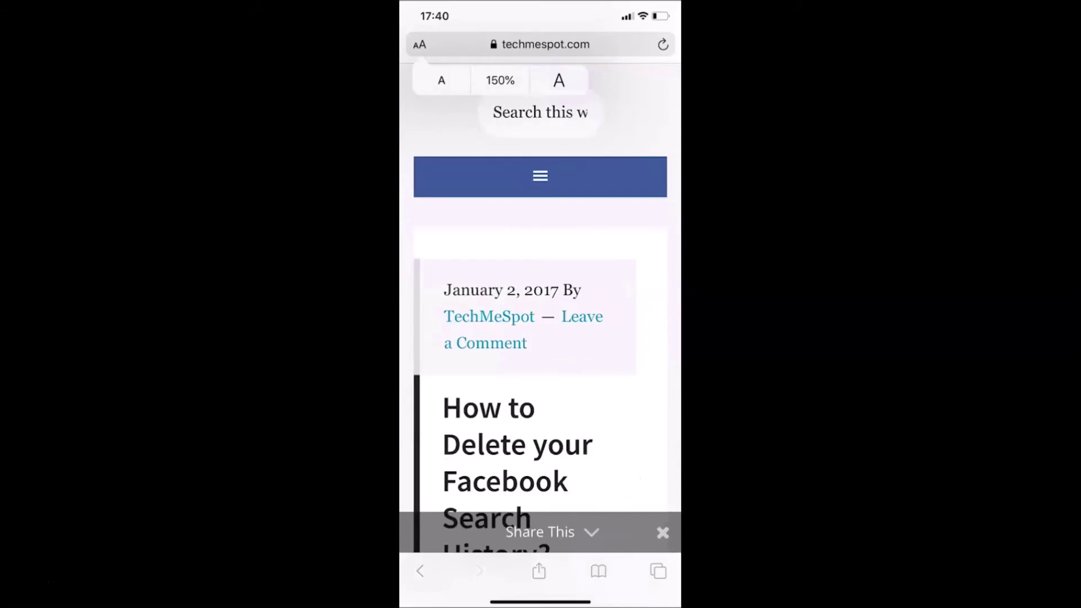
{"action": "left_click", "coordinate": [559, 80]}
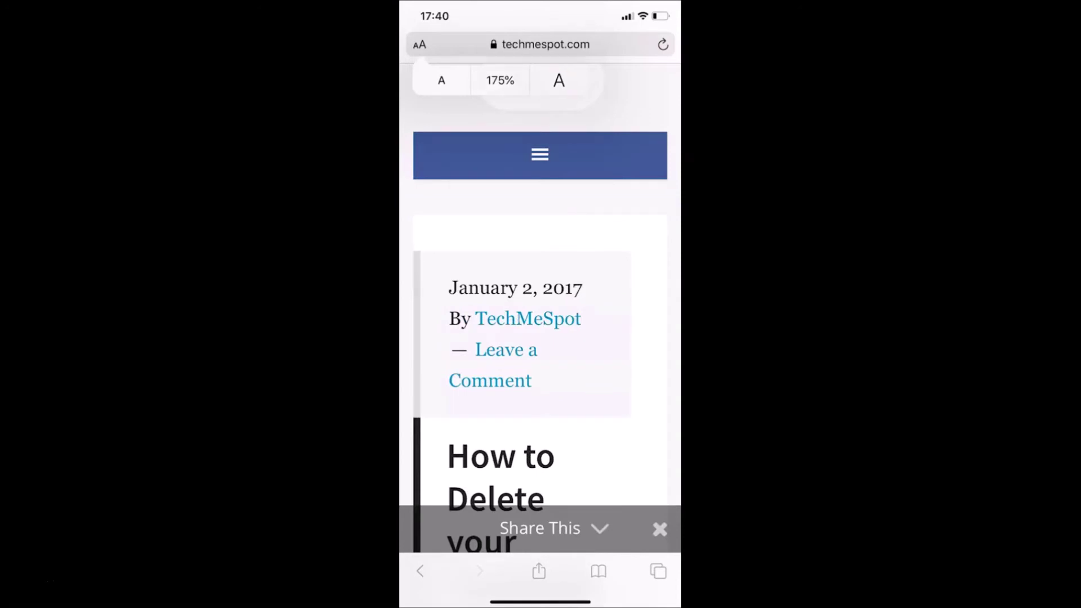
{"action": "left_click", "coordinate": [559, 81]}
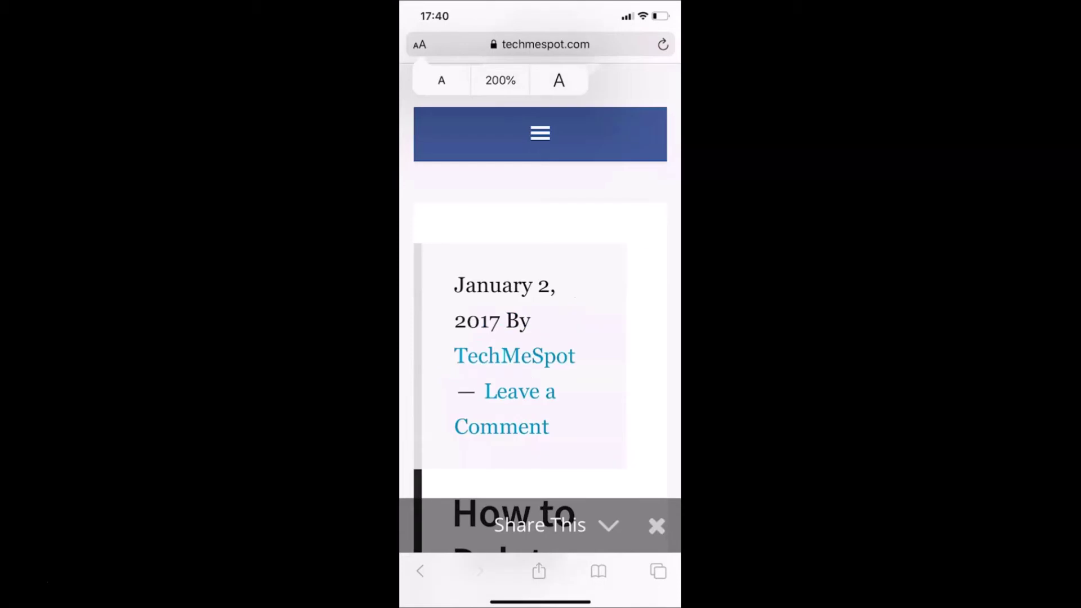
{"action": "left_click", "coordinate": [559, 81]}
{"action": "left_click", "coordinate": [559, 80]}
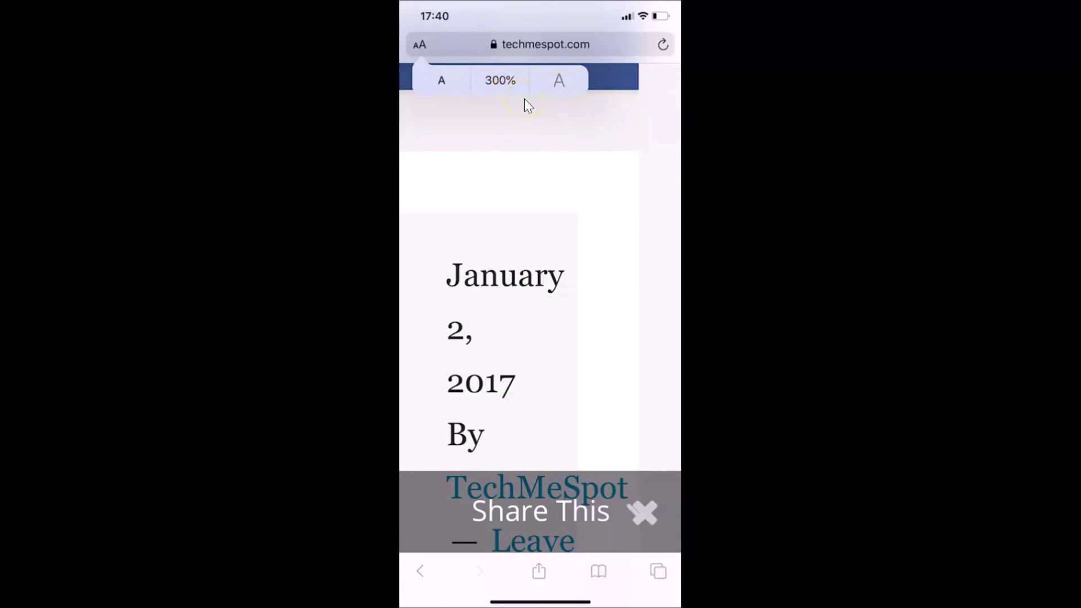
Shrink the text size step by step from 300% down to the 50% minimum
{"action": "left_click", "coordinate": [442, 82]}
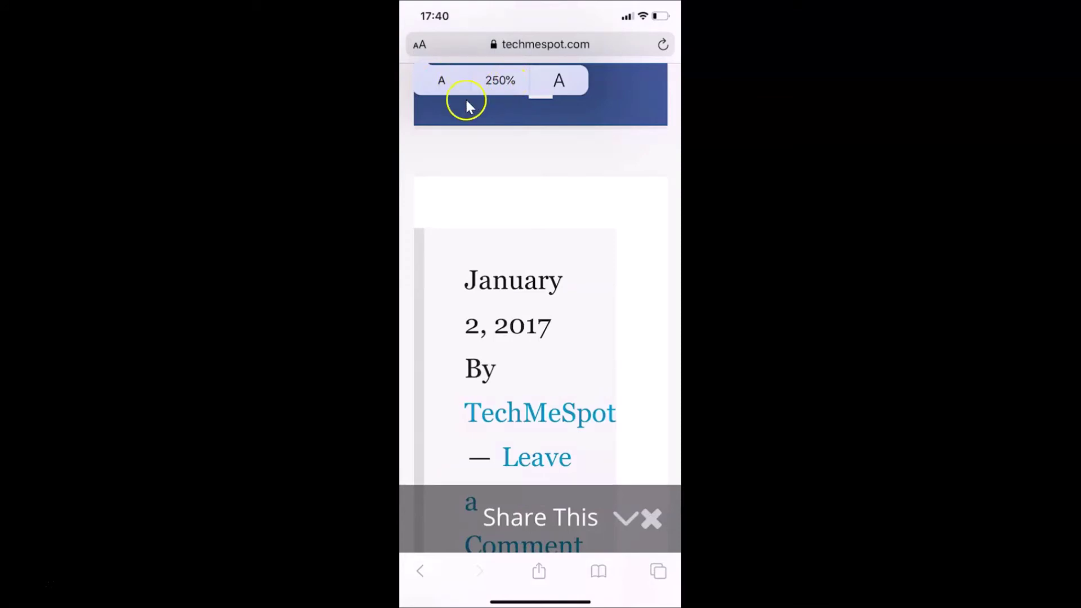
{"action": "left_click", "coordinate": [443, 83]}
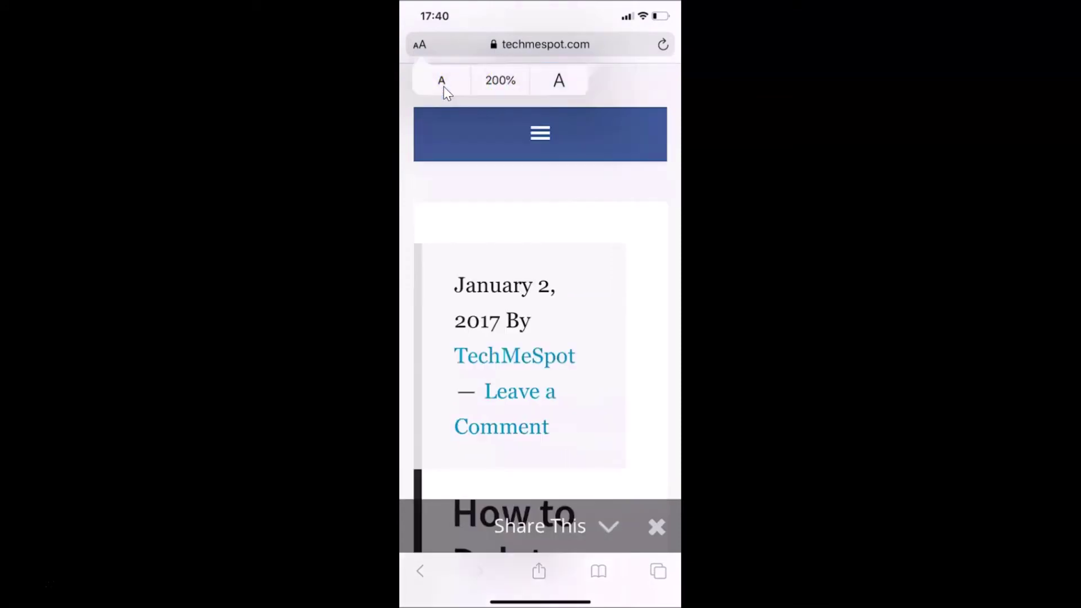
{"action": "left_click", "coordinate": [442, 82]}
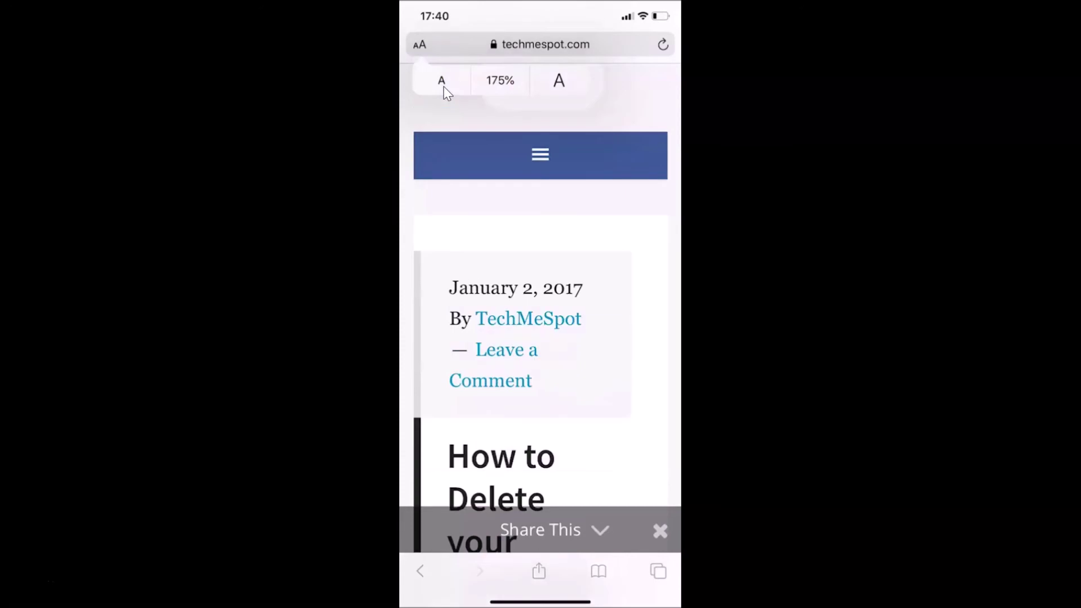
{"action": "left_click", "coordinate": [444, 88]}
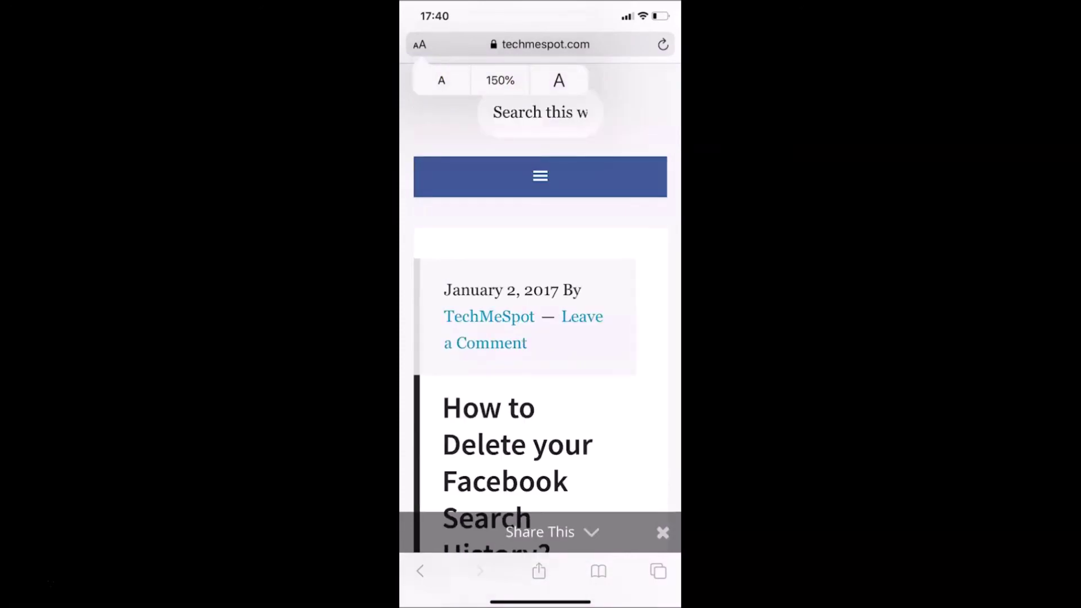
{"action": "left_click", "coordinate": [442, 81]}
{"action": "left_click", "coordinate": [441, 80]}
{"action": "left_click", "coordinate": [441, 80]}
{"action": "left_click", "coordinate": [441, 80]}
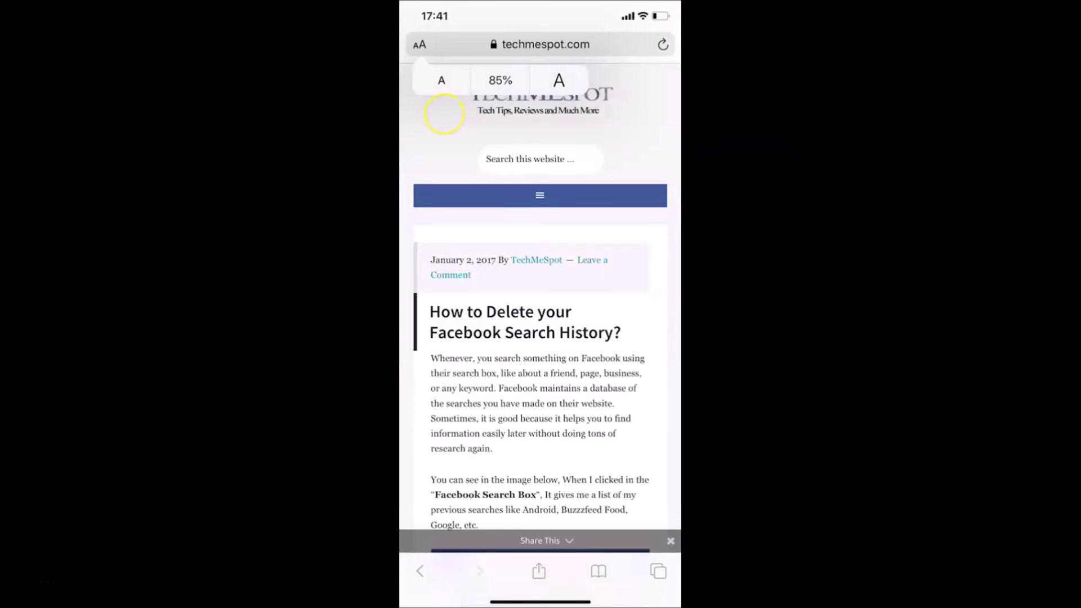
{"action": "left_click", "coordinate": [442, 81]}
{"action": "left_click", "coordinate": [441, 80]}
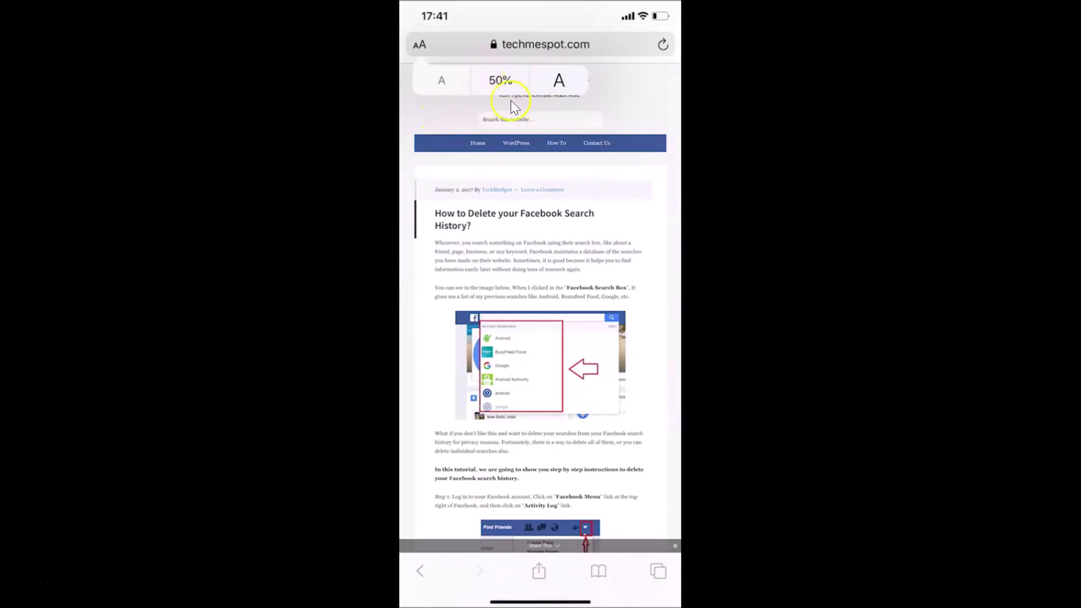
Enlarge the text size back through 75% and 85% to 100%
{"action": "left_click", "coordinate": [562, 82]}
{"action": "left_click", "coordinate": [562, 83]}
{"action": "left_click", "coordinate": [562, 82]}
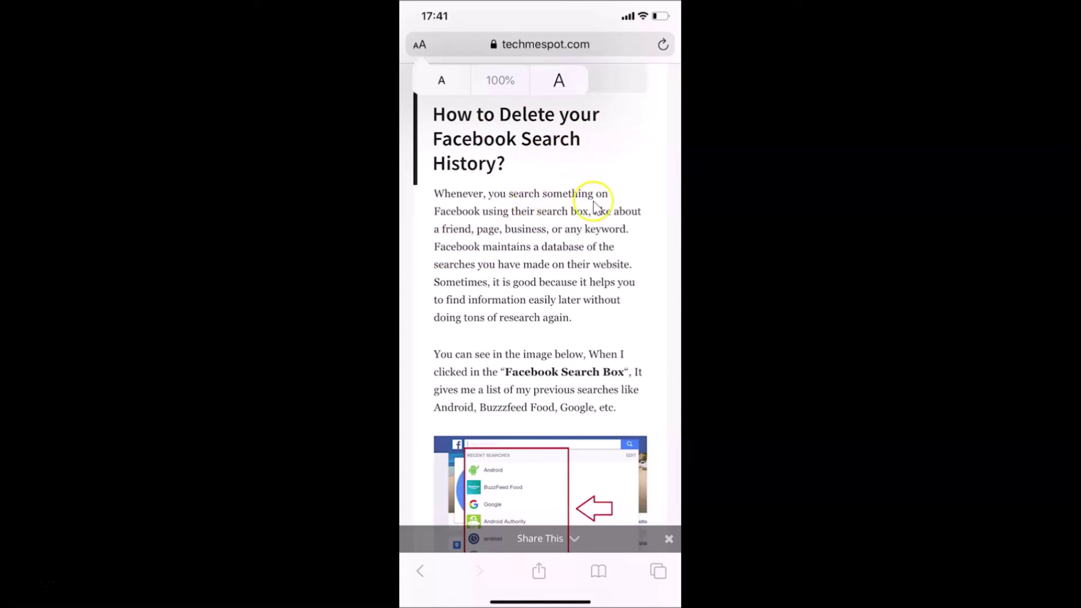
Close the aA page options and return to the article header at 100% text
{"action": "left_click", "coordinate": [422, 49]}
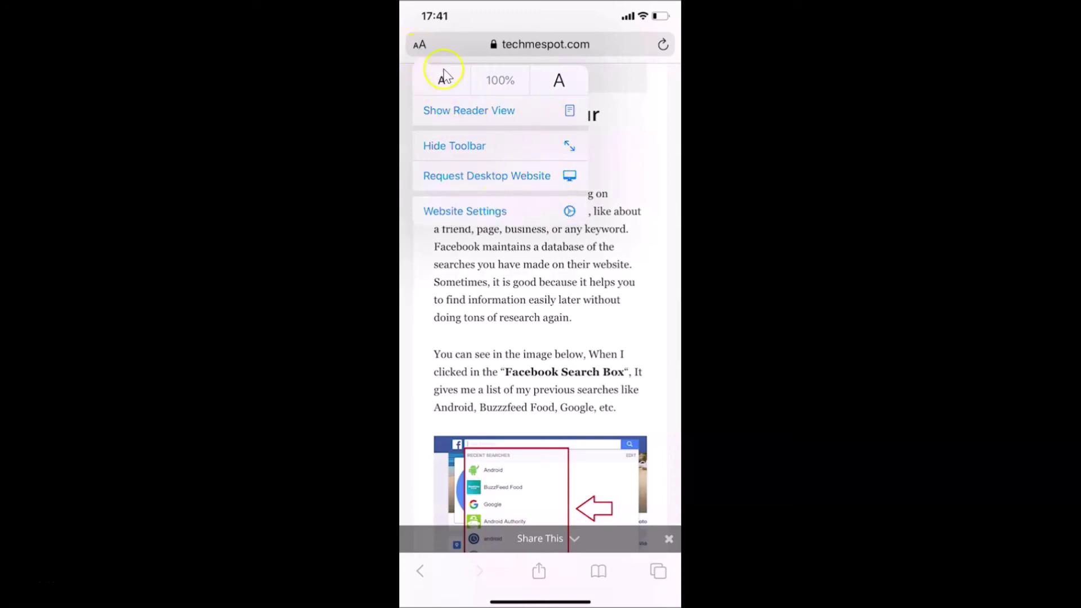
{"action": "left_click", "coordinate": [425, 50]}
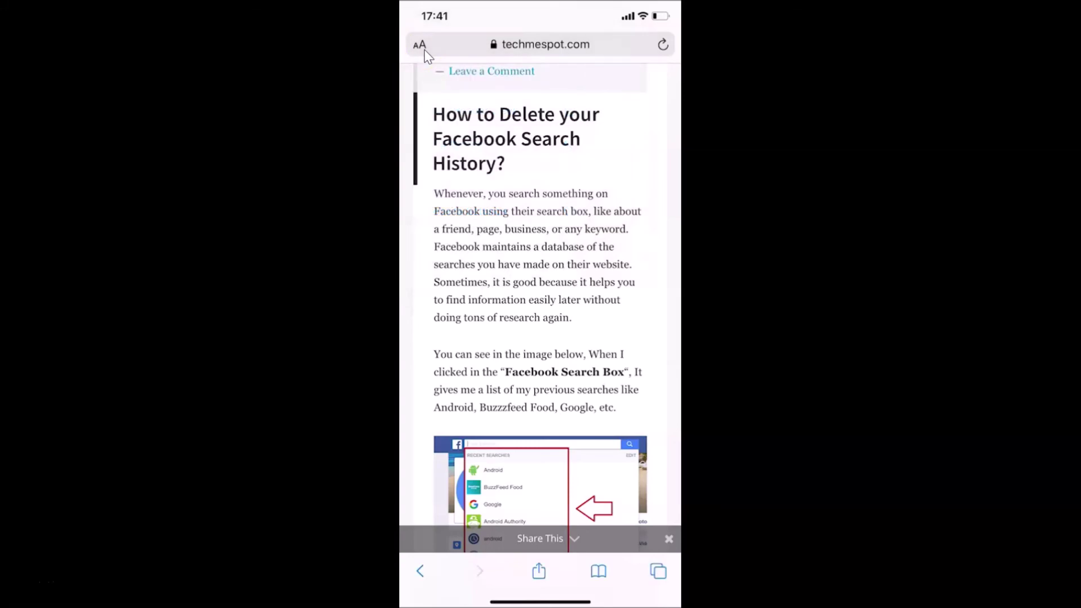
{"action": "scroll", "coordinate": [425, 54], "scroll_direction": "up", "scroll_amount": 3}
{"action": "scroll", "coordinate": [425, 53], "scroll_direction": "down", "scroll_amount": 4}
{"action": "scroll", "coordinate": [540, 315], "scroll_direction": "down", "scroll_amount": 3}
{"action": "scroll", "coordinate": [541, 315], "scroll_direction": "up", "scroll_amount": 5}
{"action": "scroll", "coordinate": [540, 305], "scroll_direction": "up", "scroll_amount": 2}
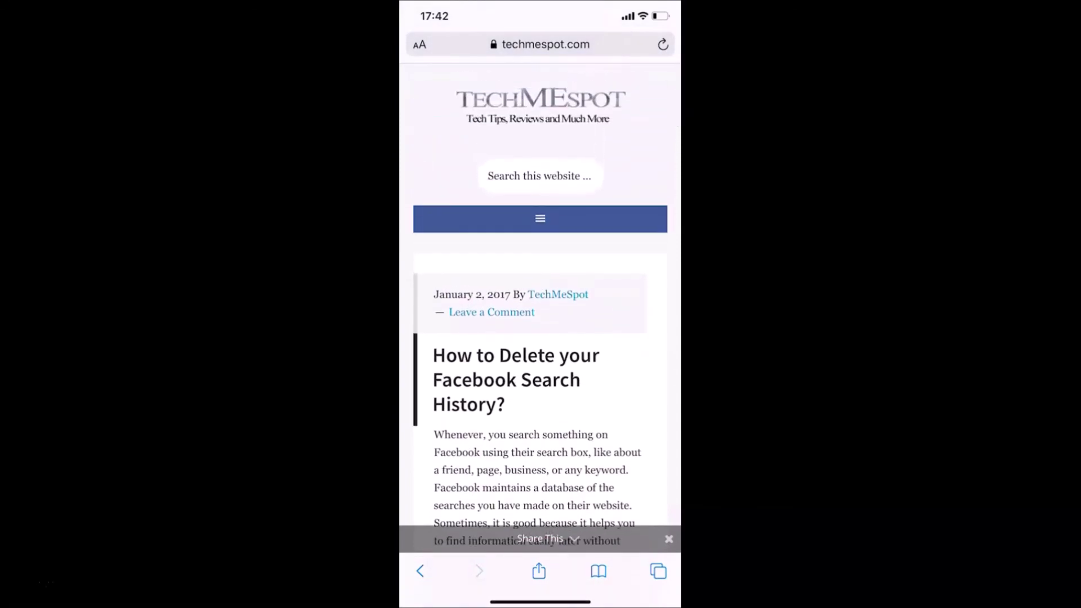